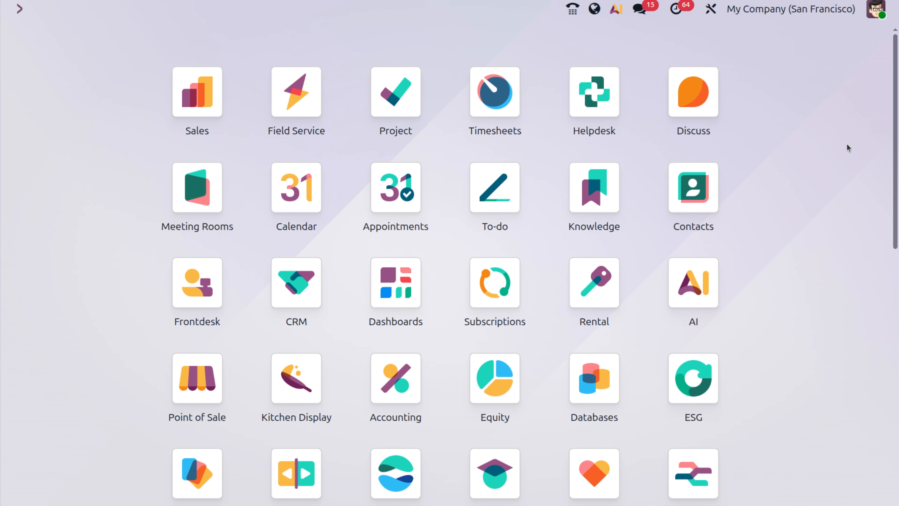
Step: Open the Point of Sale app and go to its configuration settings
text(pos)
key(Return)
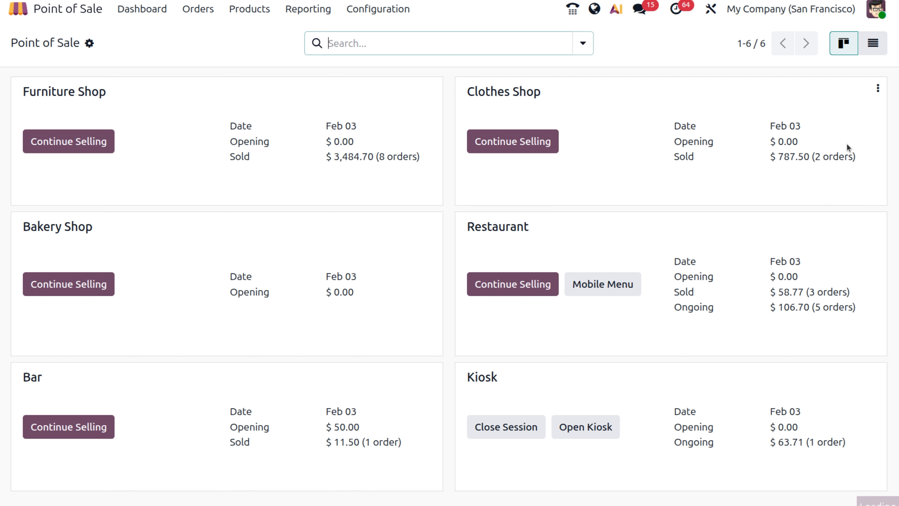
click(357, 16)
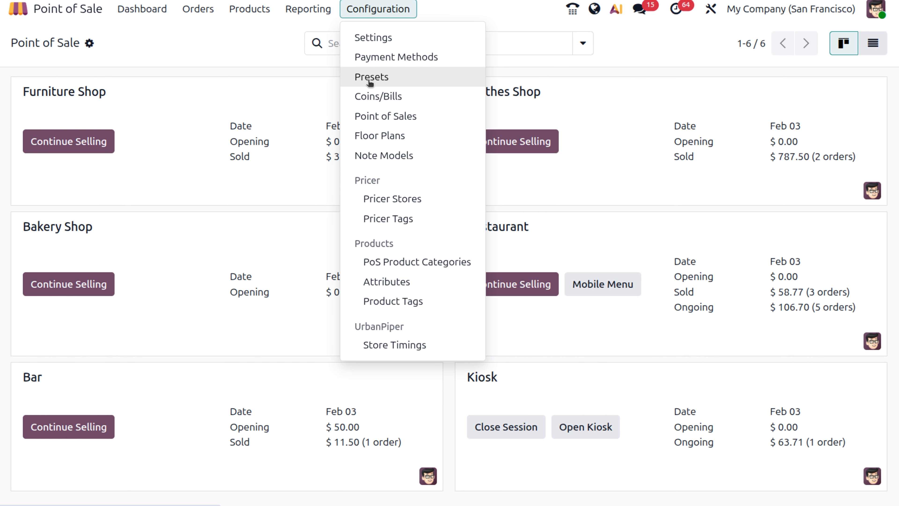
click(403, 36)
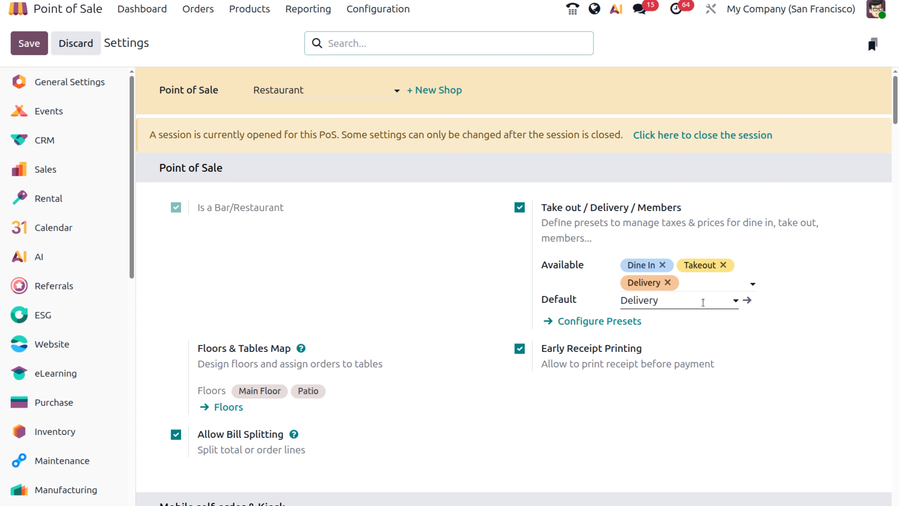
Step: Go to the preset configuration of the Restaurant and open the Dine In preset
click(626, 323)
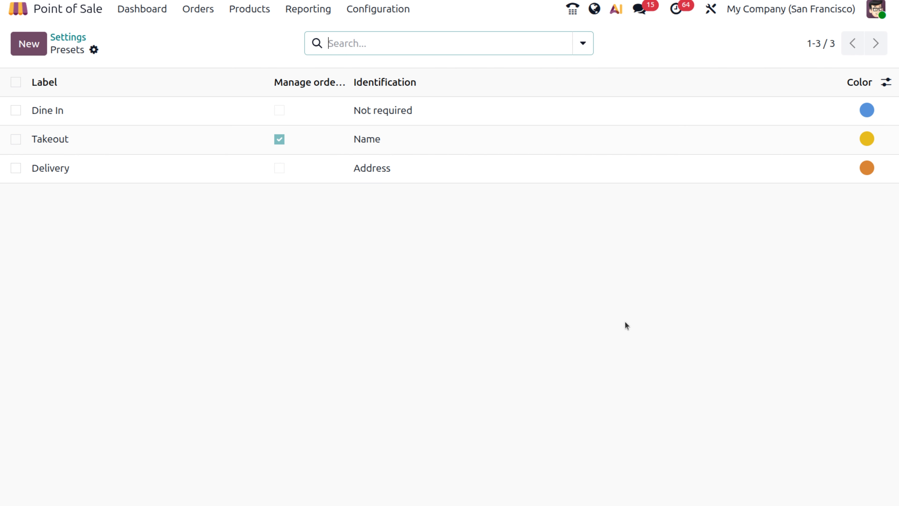
click(392, 13)
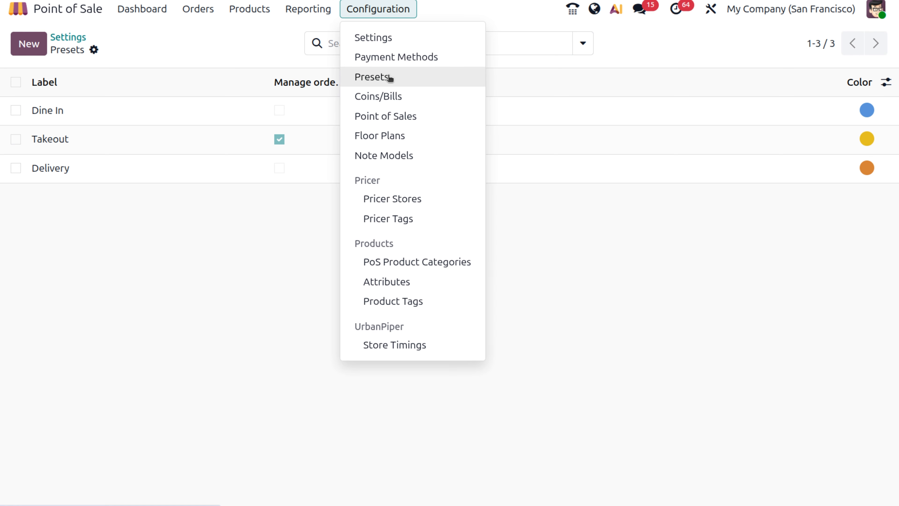
click(194, 209)
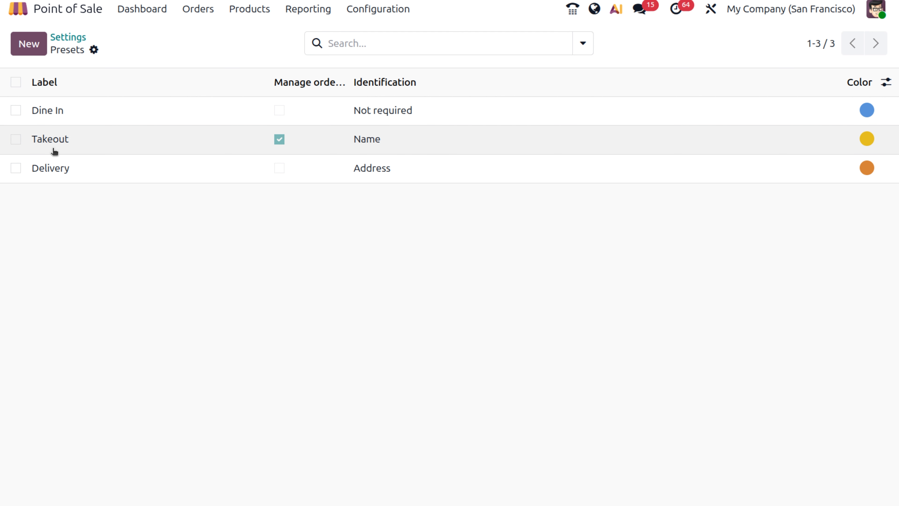
click(82, 116)
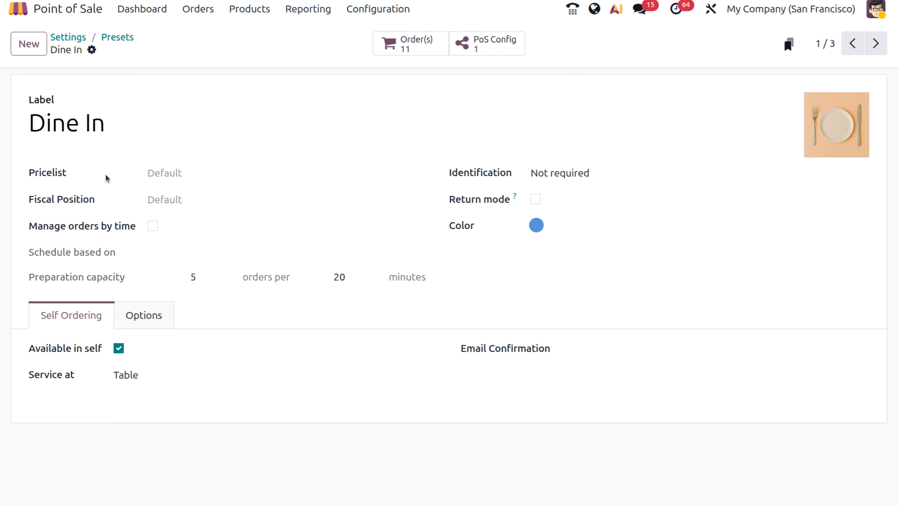
Step: Assign the 30% (USD) pricelist and the Domestic fiscal position to the Dine In preset
click(191, 172)
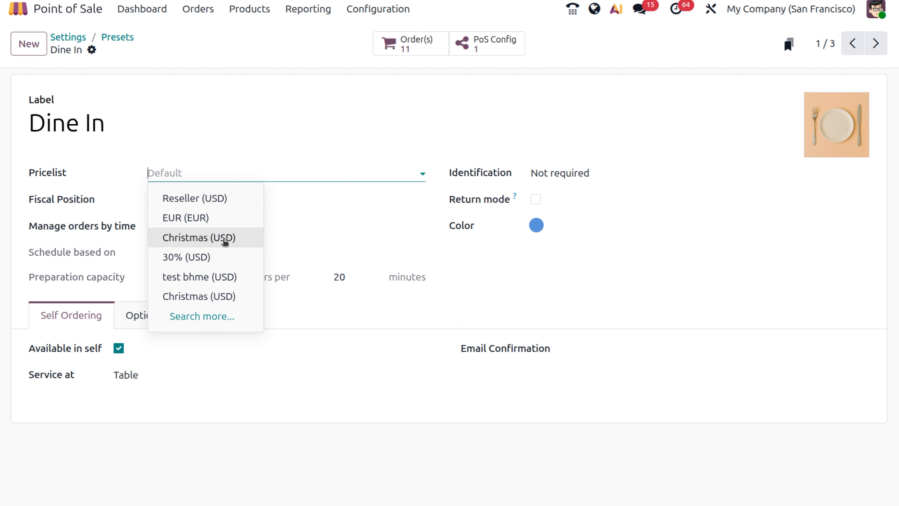
click(219, 258)
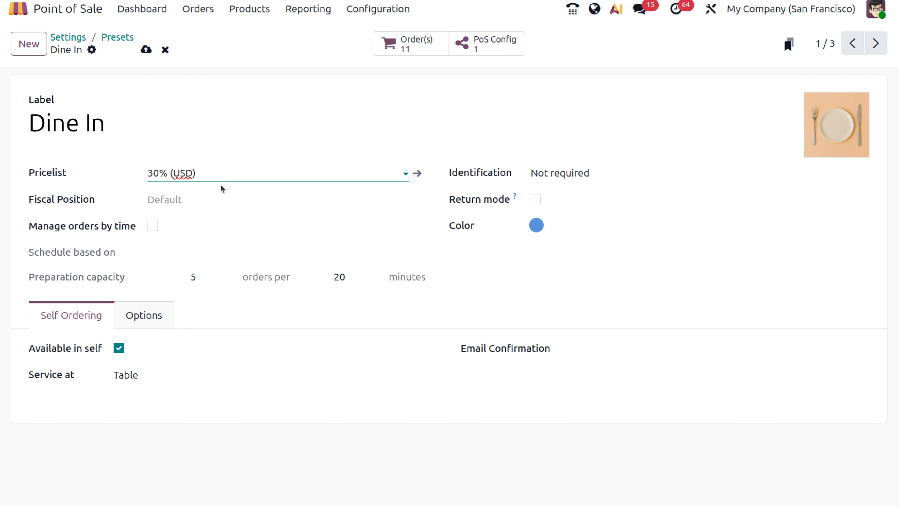
click(189, 199)
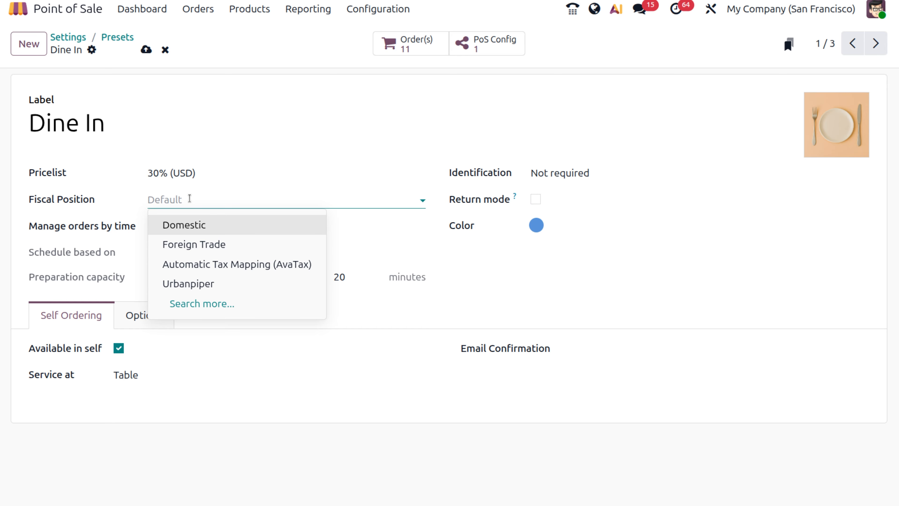
click(189, 198)
click(190, 198)
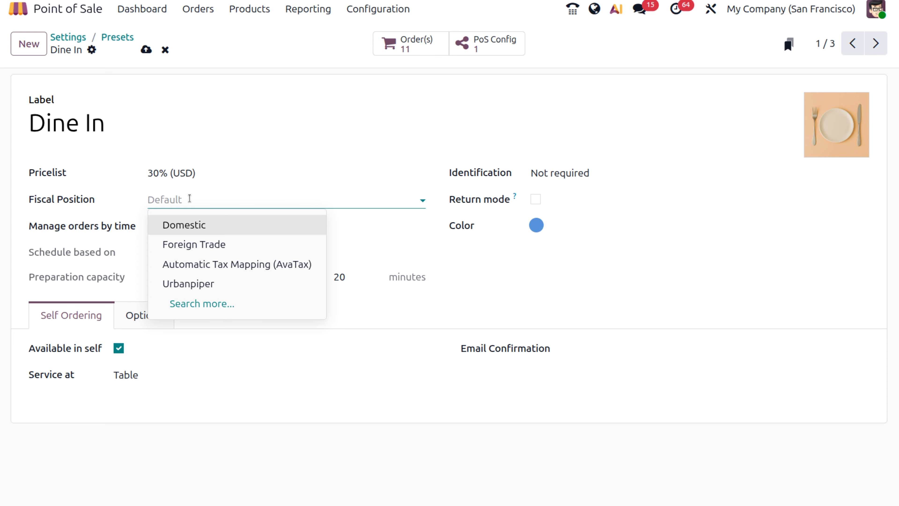
click(212, 232)
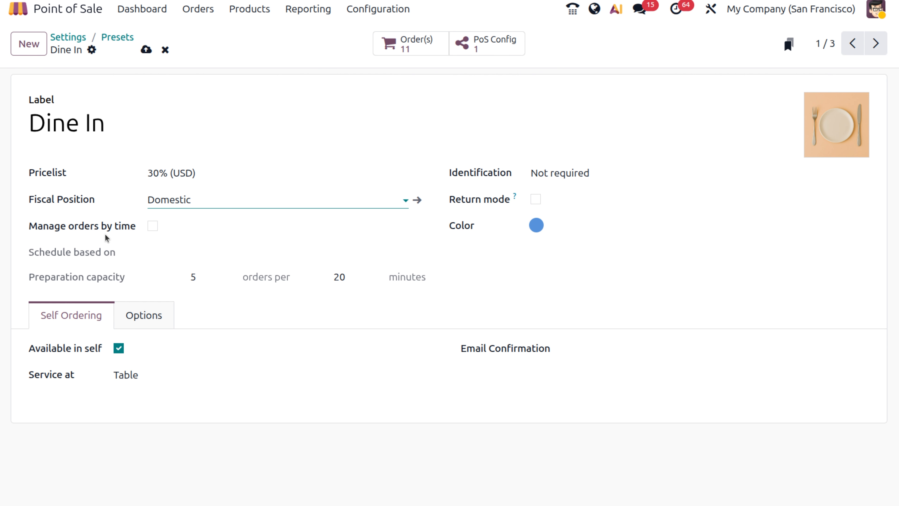
Step: Enable managing orders by time for Dine In and base its schedule on Standard 40 hours/week
click(153, 226)
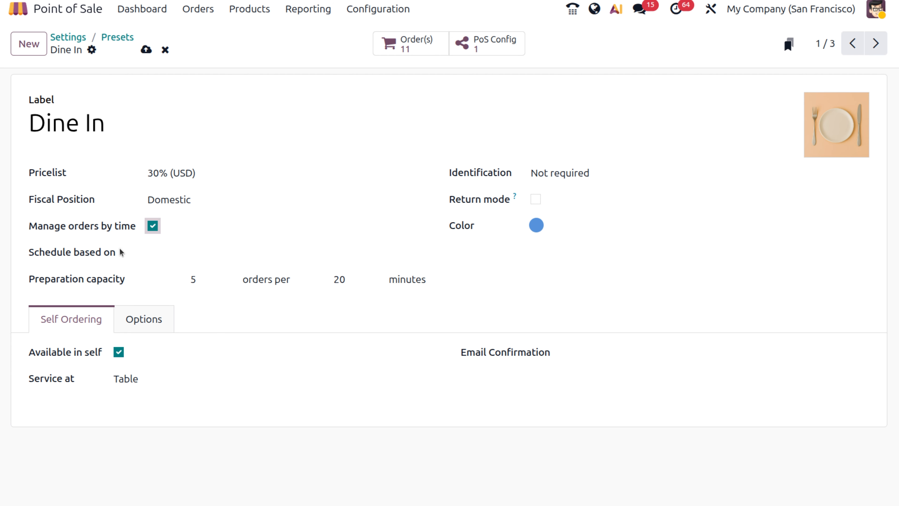
click(152, 225)
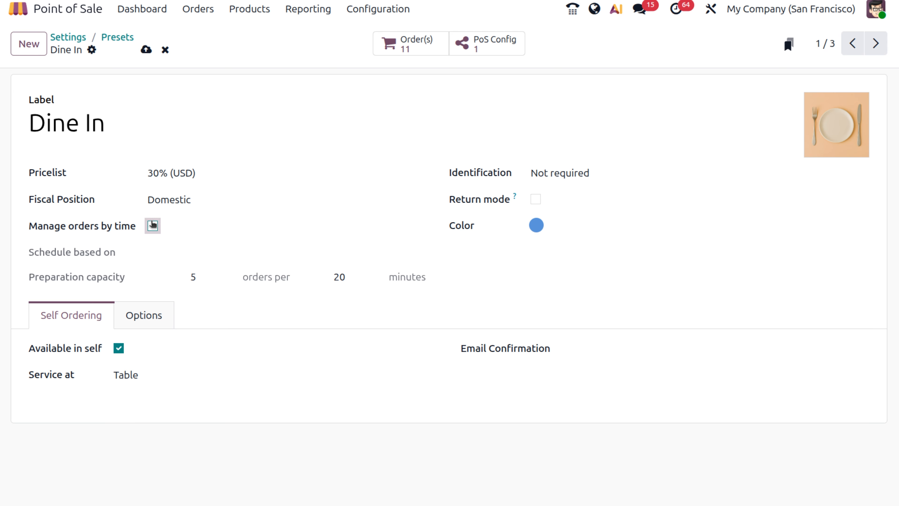
click(152, 225)
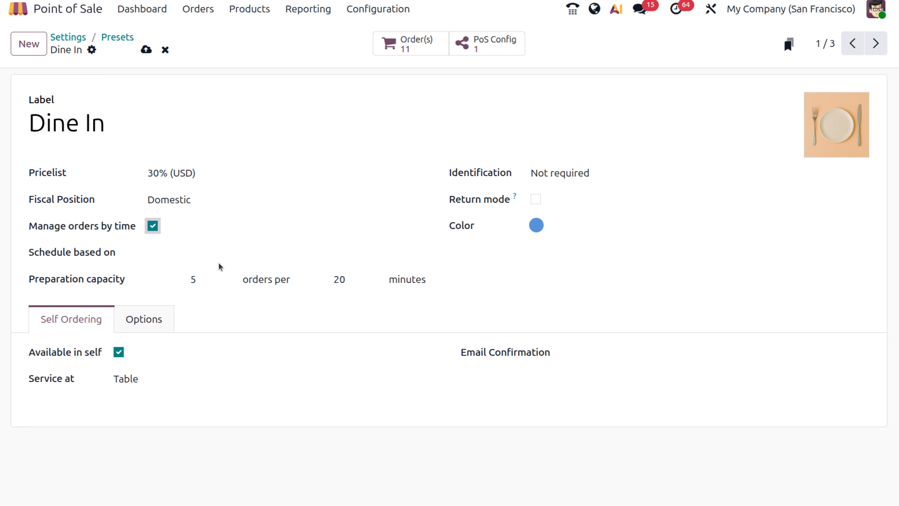
click(218, 252)
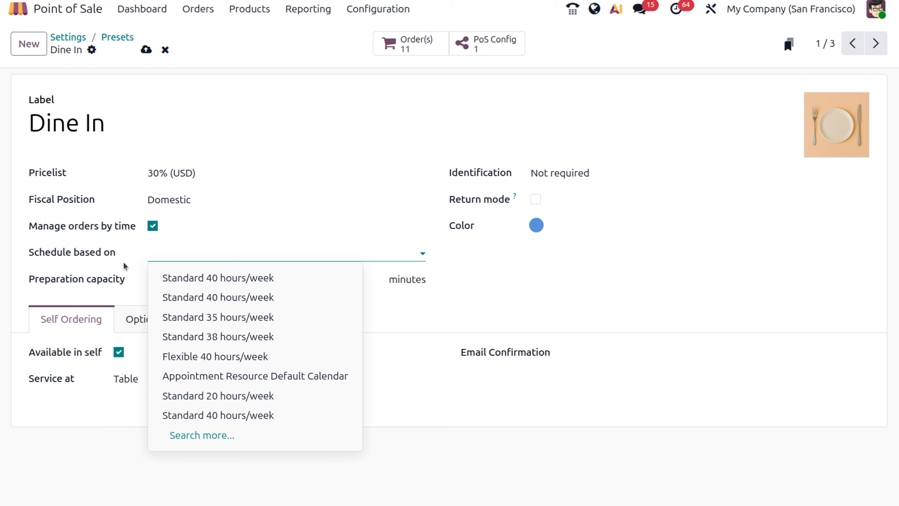
click(227, 279)
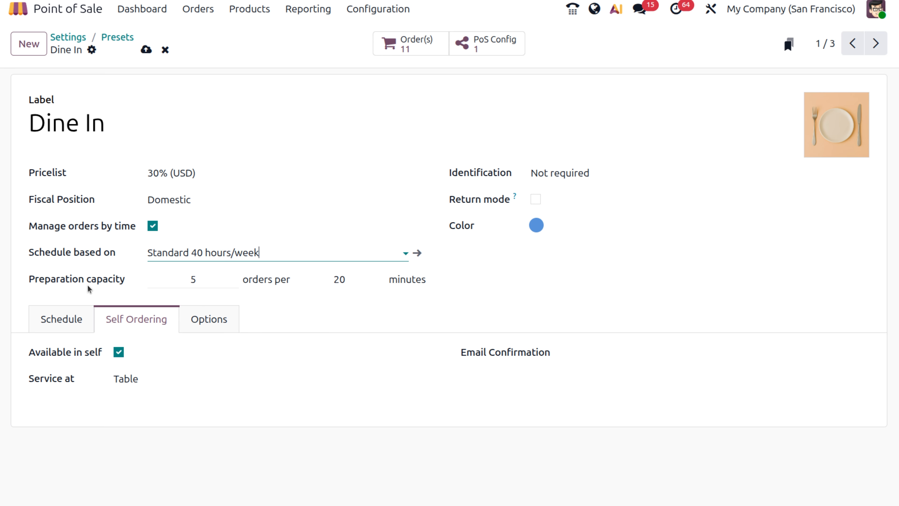
Step: Set the Dine In preparation capacity to 4 orders per time interval
click(206, 281)
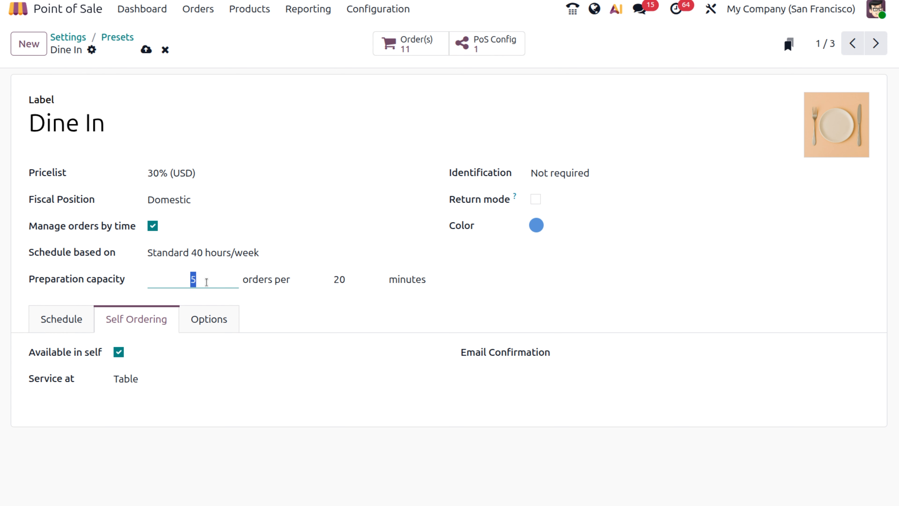
key(BackSpace)
text(8)
key(BackSpace)
text(4)
click(335, 319)
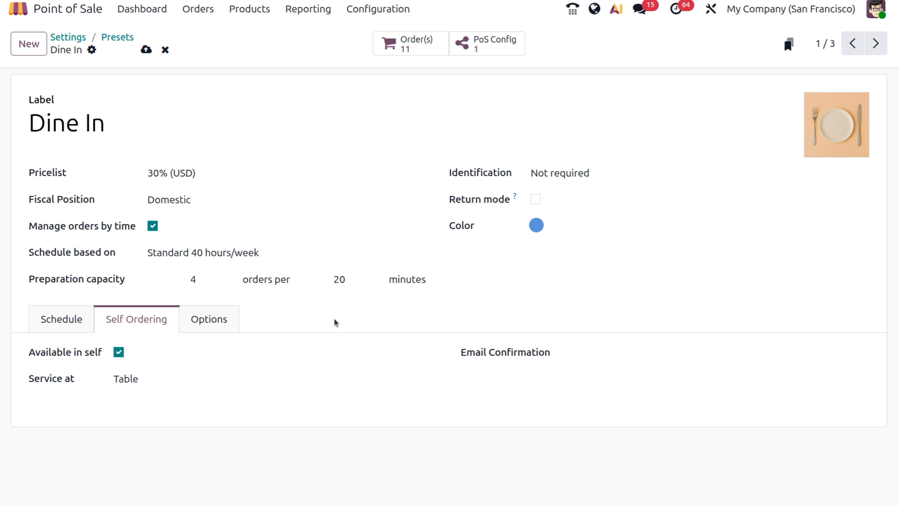
Step: Require customer identification by Name for the Dine In preset
click(541, 173)
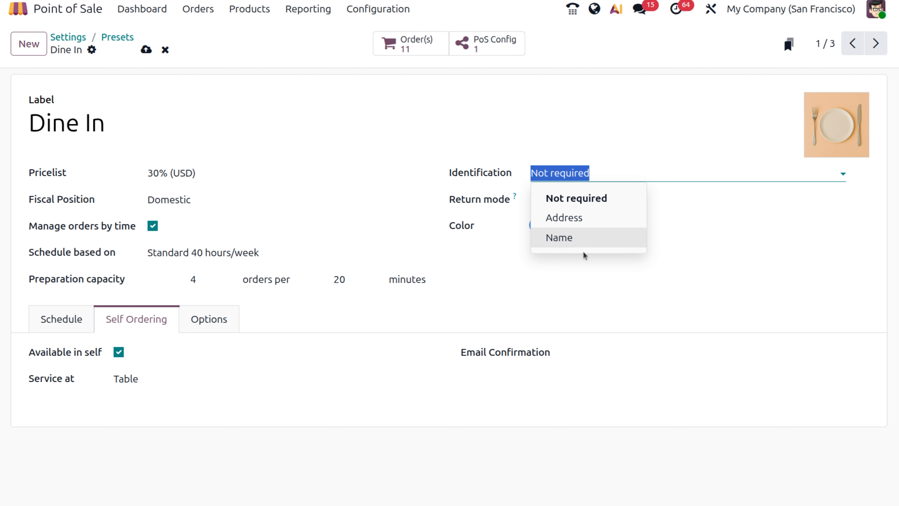
click(592, 240)
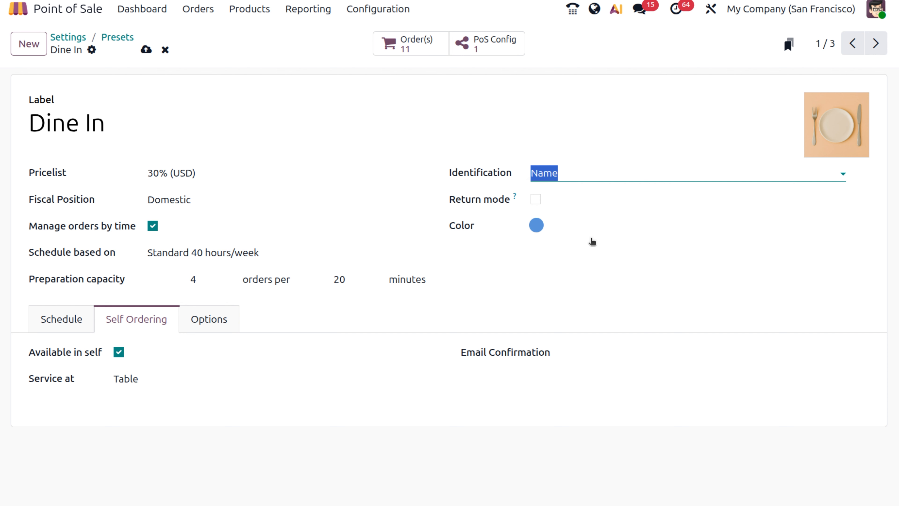
click(581, 206)
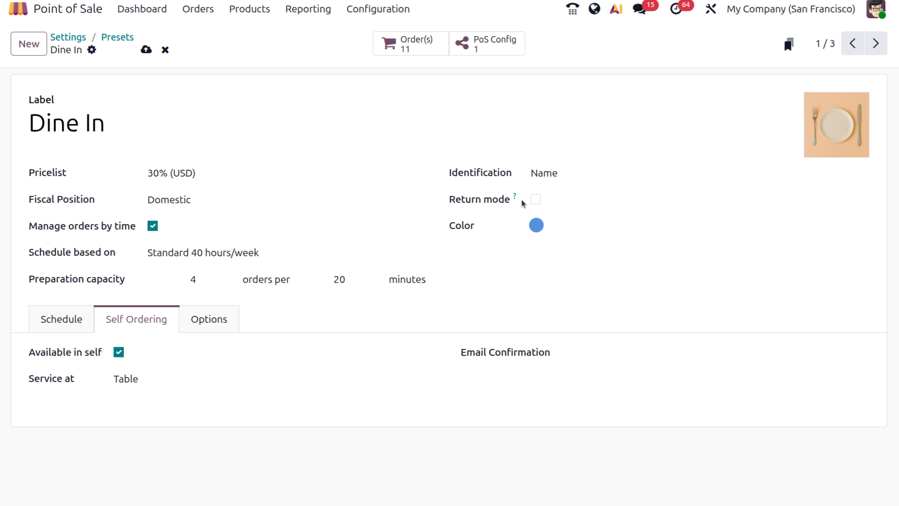
mouse_move(517, 200)
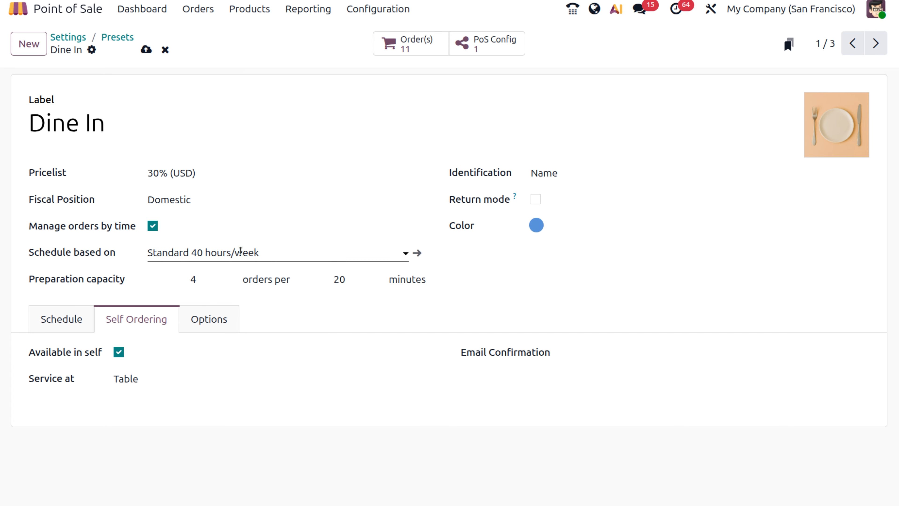
Step: Review the Dine In preset's weekly schedule entries and the service location choices for self ordering
click(68, 329)
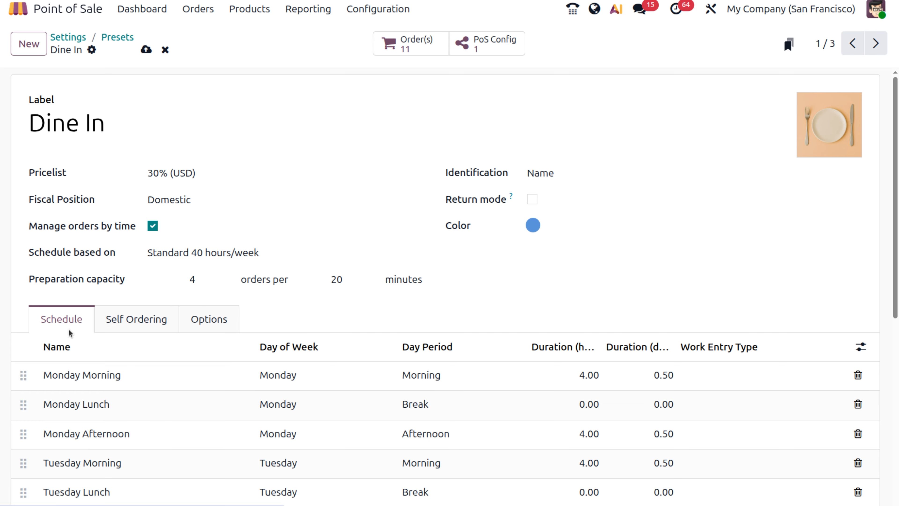
scroll(68, 329, down, 5)
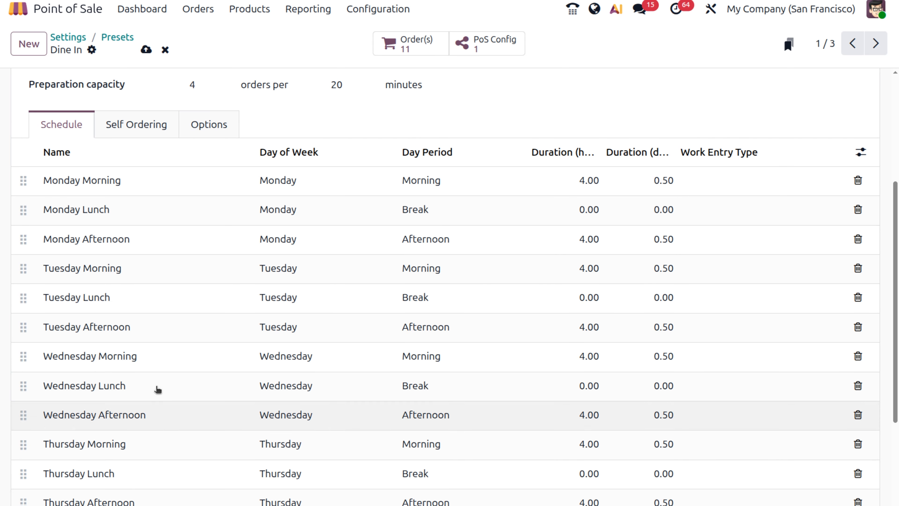
click(121, 130)
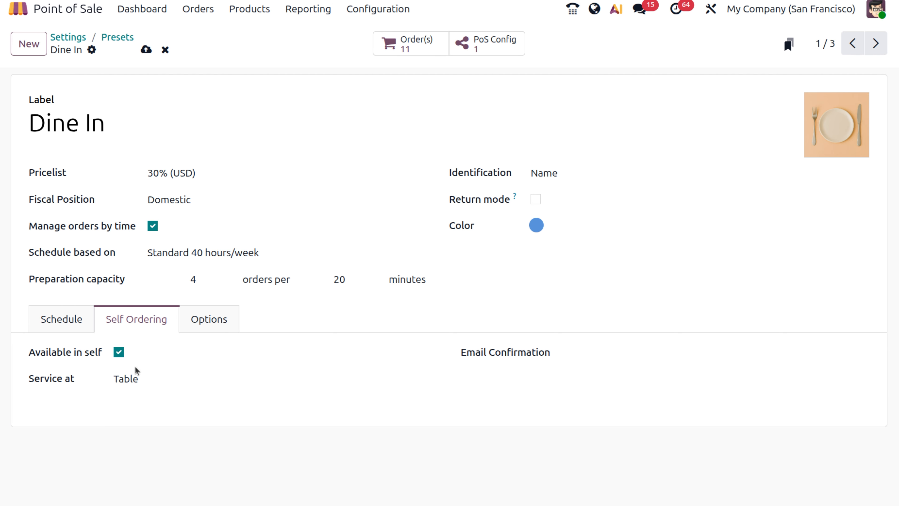
click(165, 380)
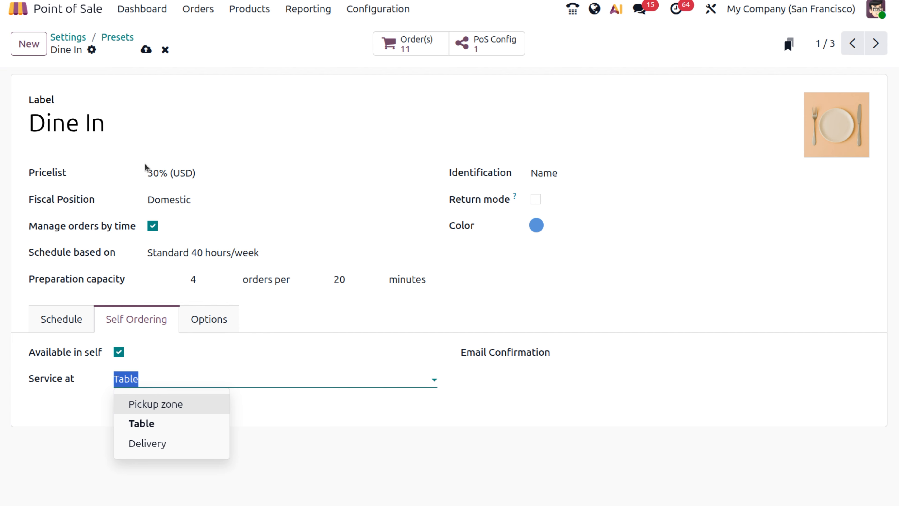
key(Down)
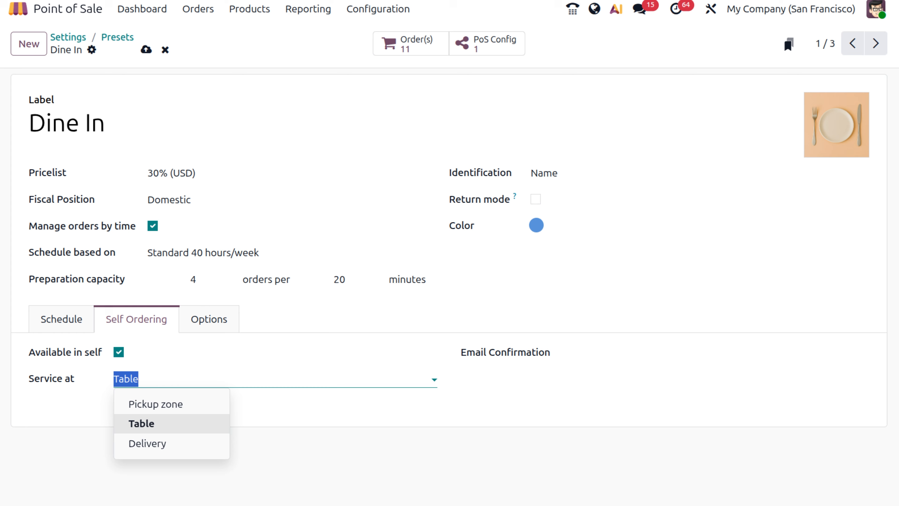
click(268, 457)
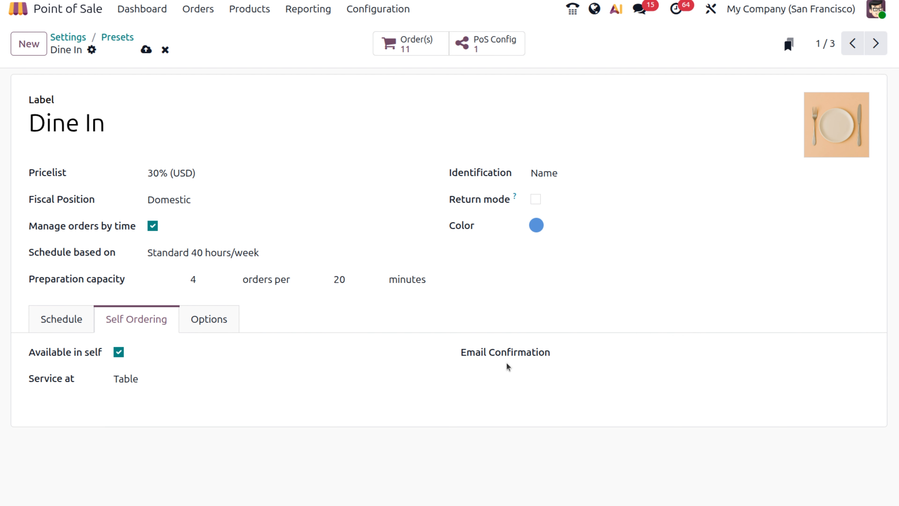
Step: Look through the full list of email confirmation templates for self ordering, then close it without choosing one
click(567, 352)
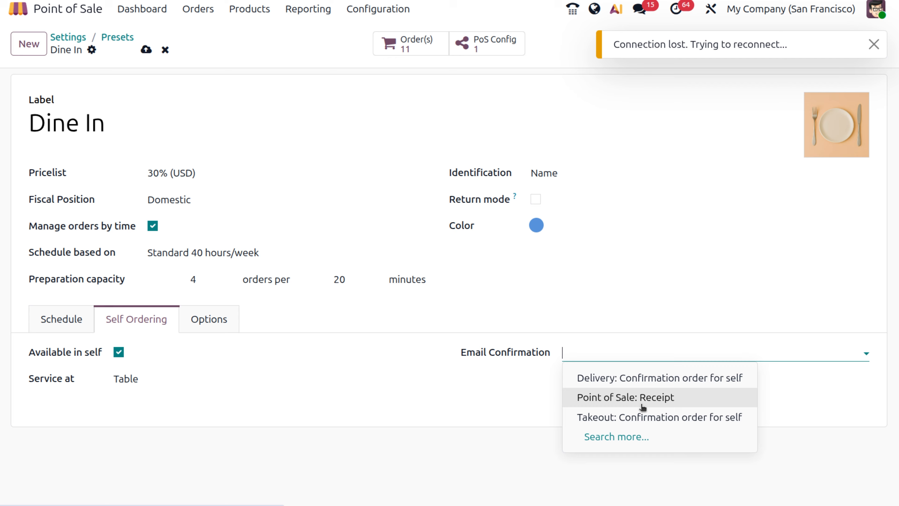
click(607, 436)
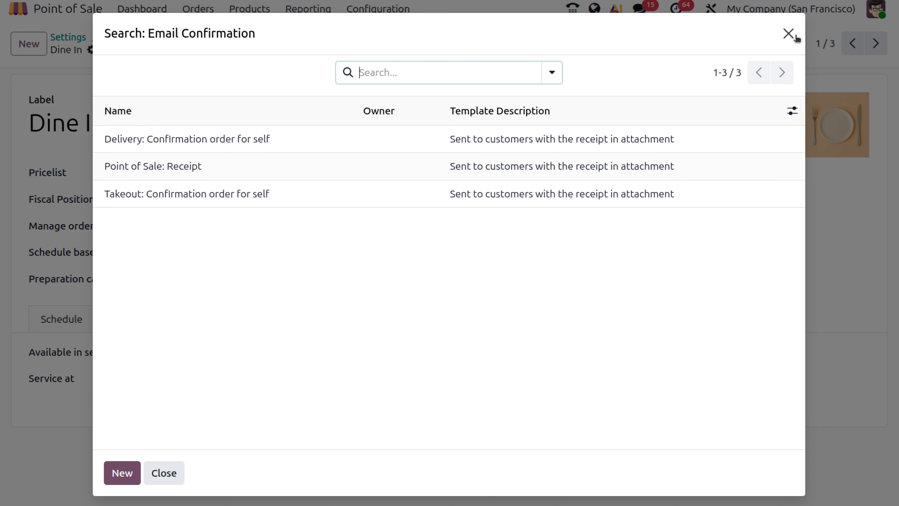
click(788, 34)
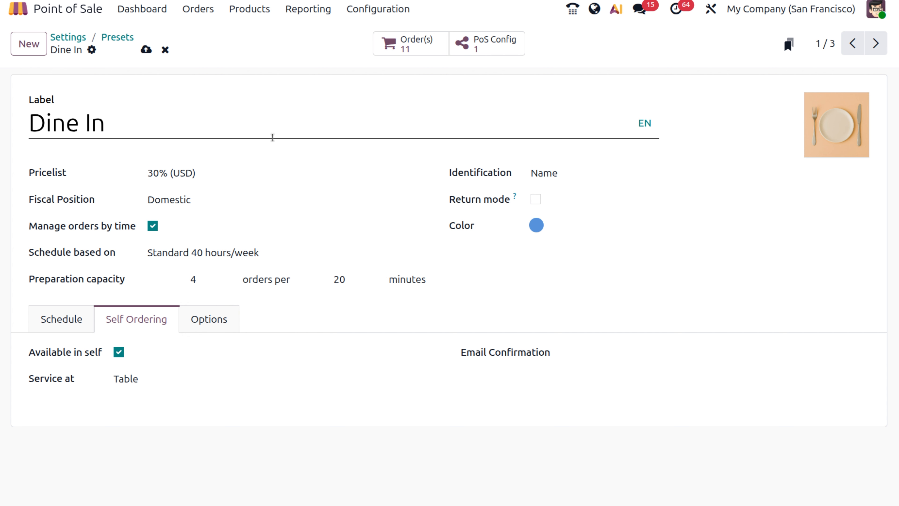
Step: Save the Dine In preset and continue the Restaurant's selling session from the shop dashboard
click(145, 50)
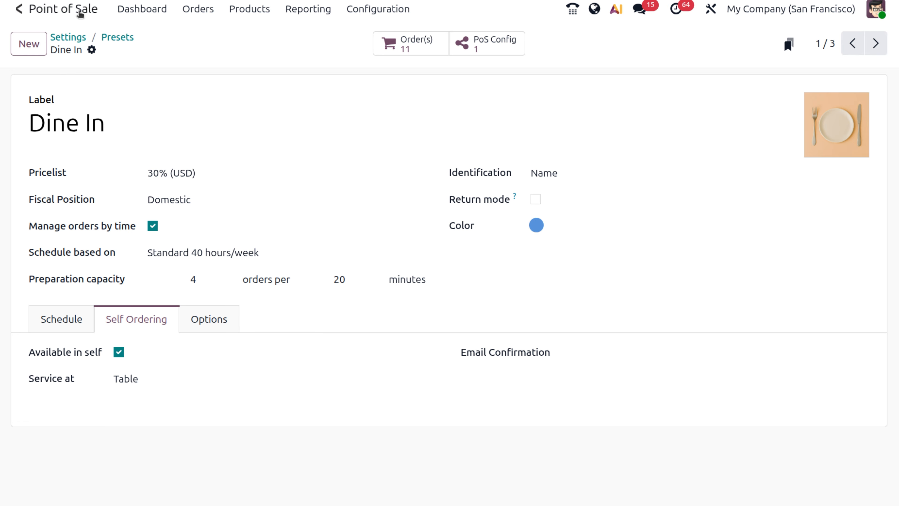
click(154, 9)
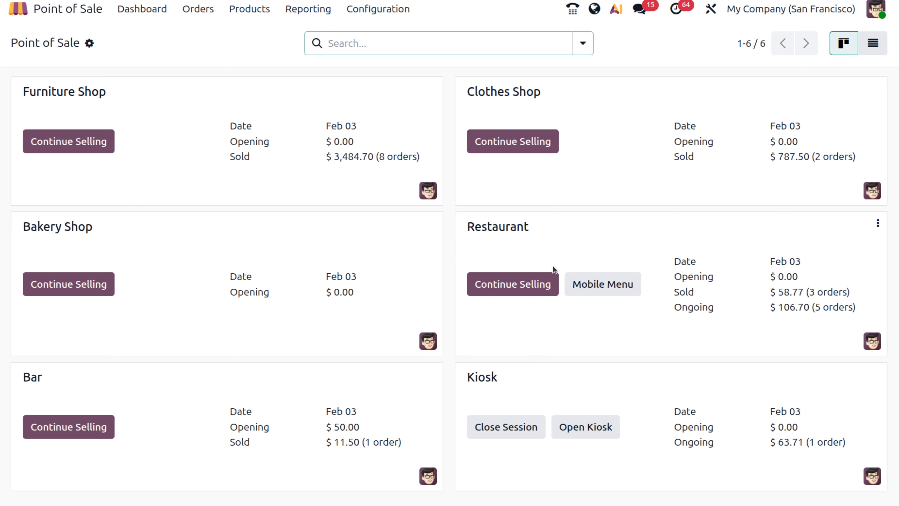
click(532, 283)
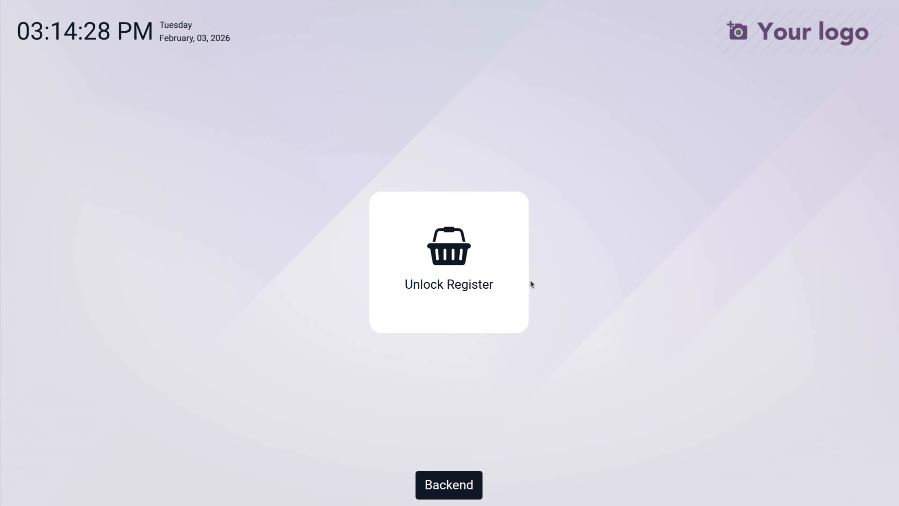
Step: Unlock the register, trying one cashier with their PIN before signing in as cashier 01 from the cashier list
click(463, 275)
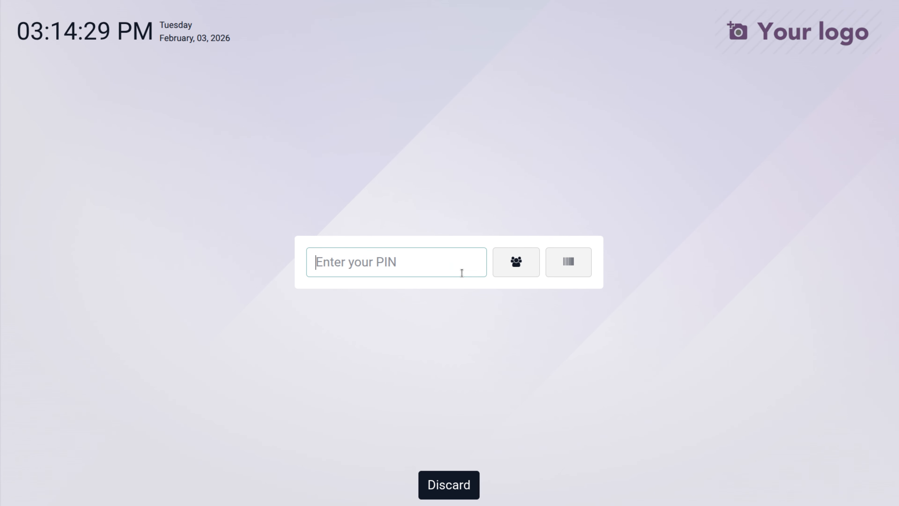
click(508, 265)
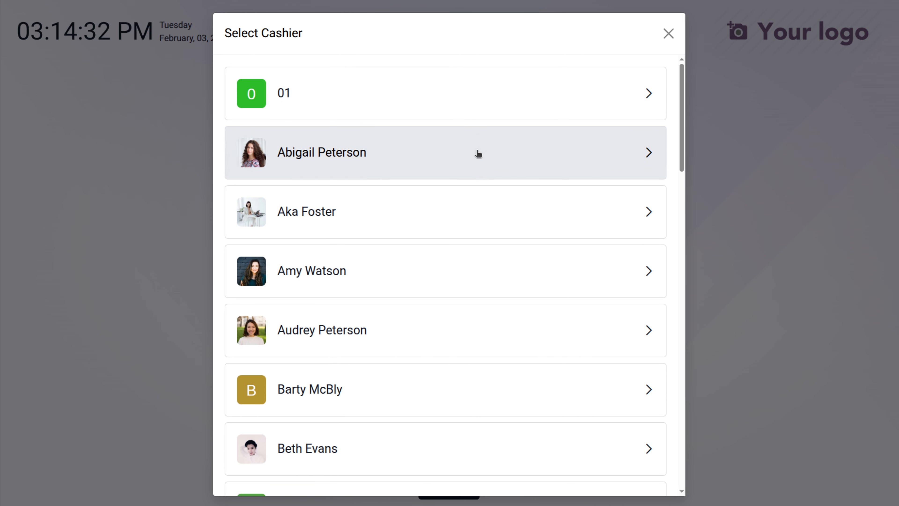
click(477, 152)
click(393, 228)
click(449, 210)
click(489, 210)
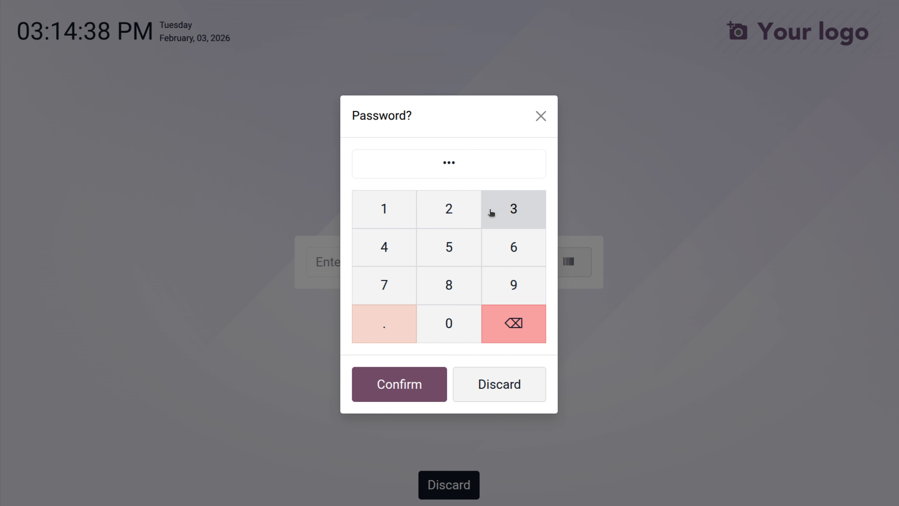
click(384, 247)
click(399, 388)
click(508, 265)
click(457, 105)
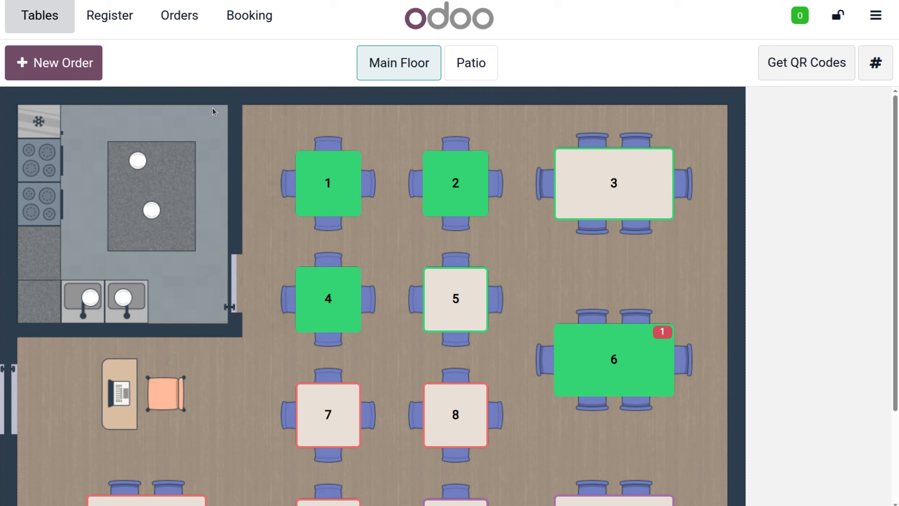
Step: Start a new order for the third listed customer, save the customer's details and return to the floor plan
click(58, 73)
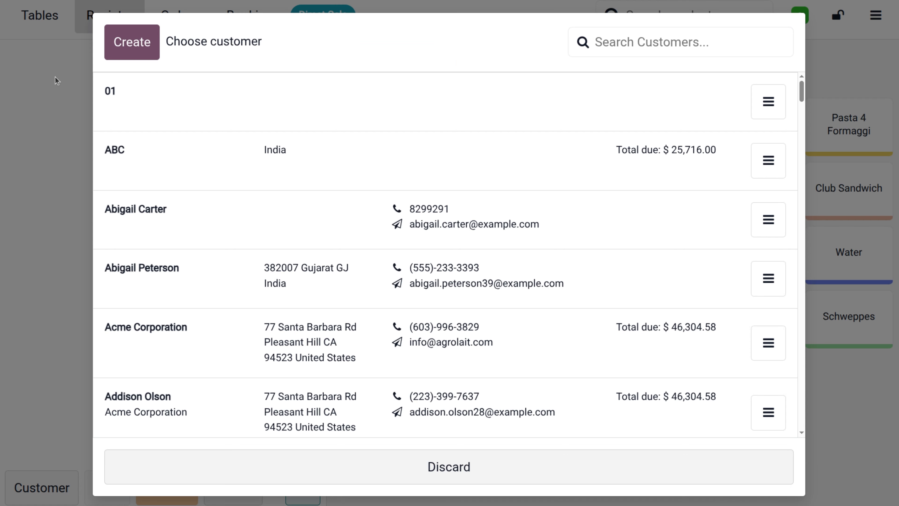
click(249, 220)
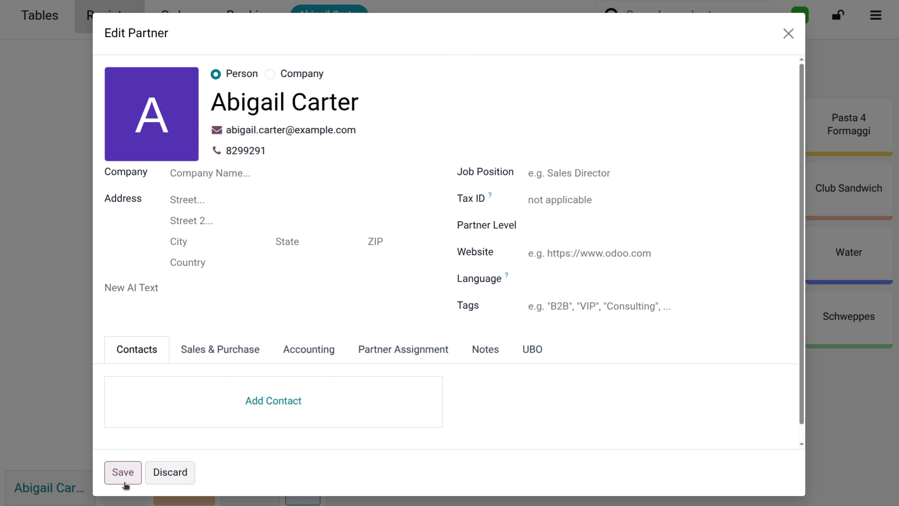
click(122, 476)
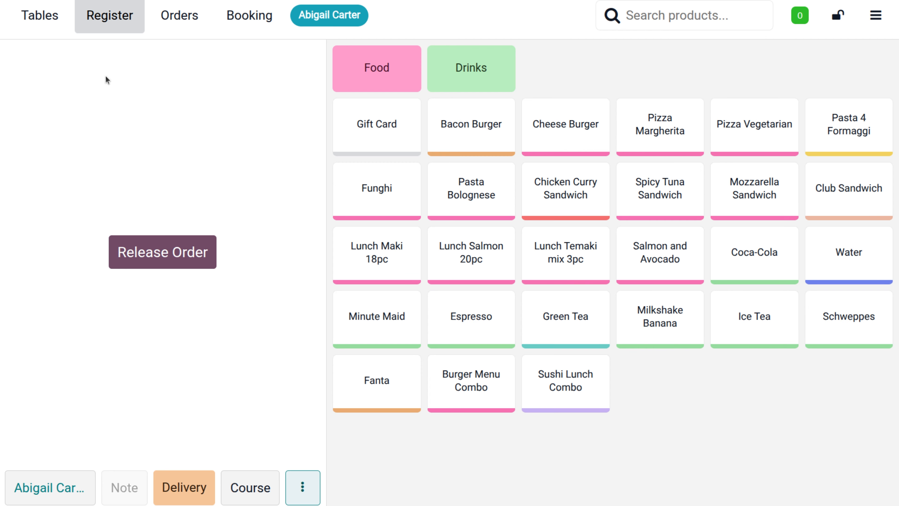
click(41, 19)
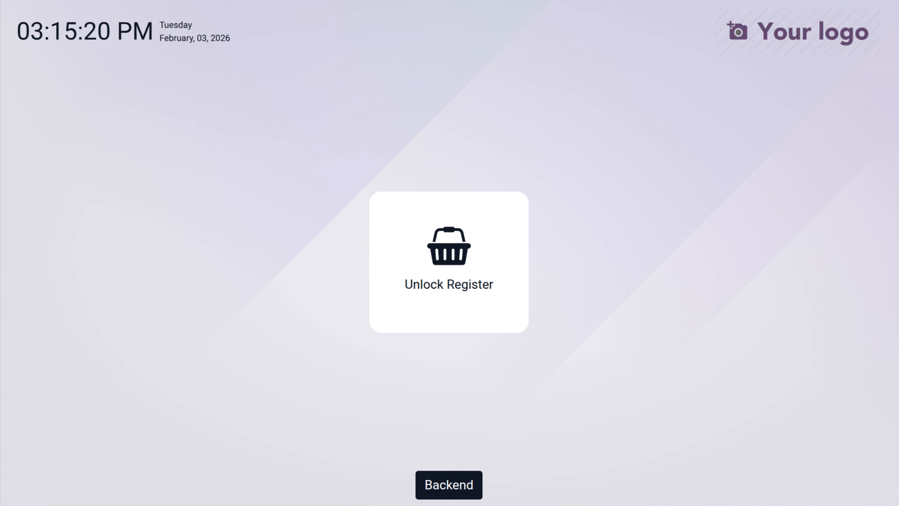
Step: Return to the backend, continue the Bakery Shop's selling session and add a Cherry Pie and a Sourdough Loaf to the order
click(440, 484)
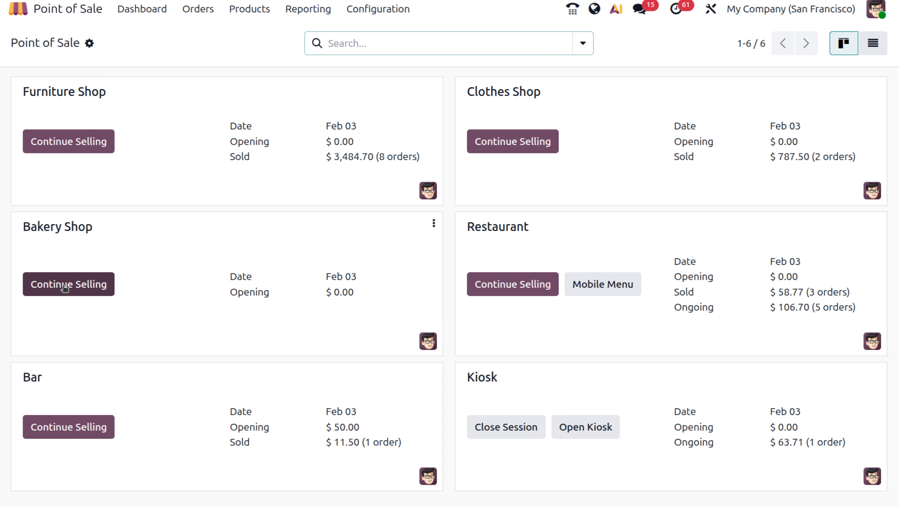
click(64, 287)
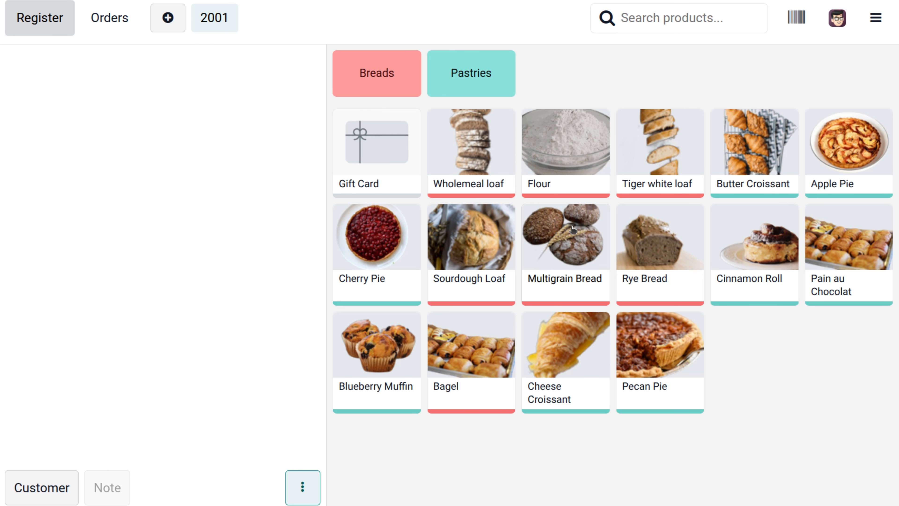
click(369, 242)
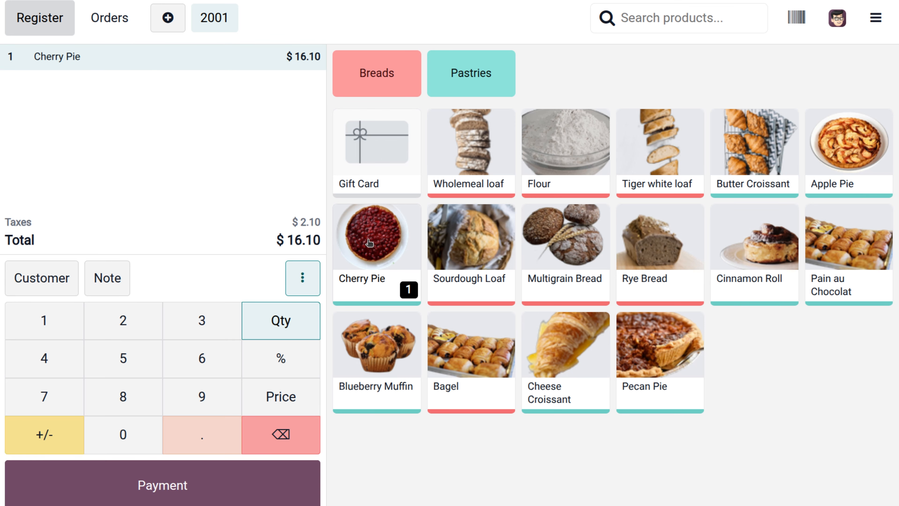
click(459, 252)
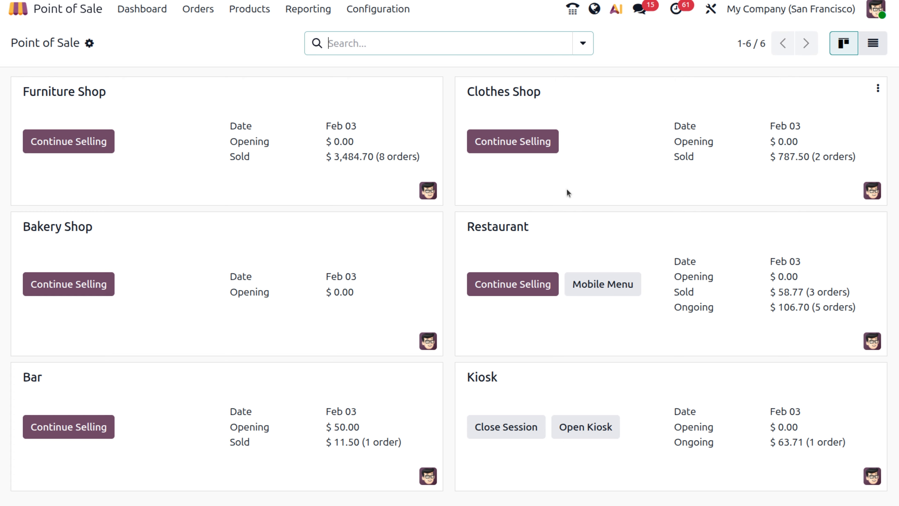
Step: Continue the Restaurant's selling session and start a new order without choosing a customer
click(517, 285)
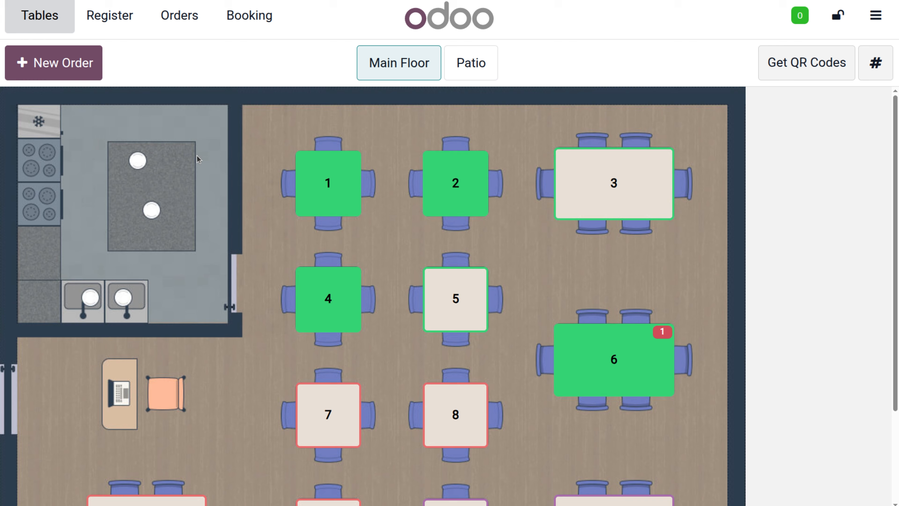
click(74, 61)
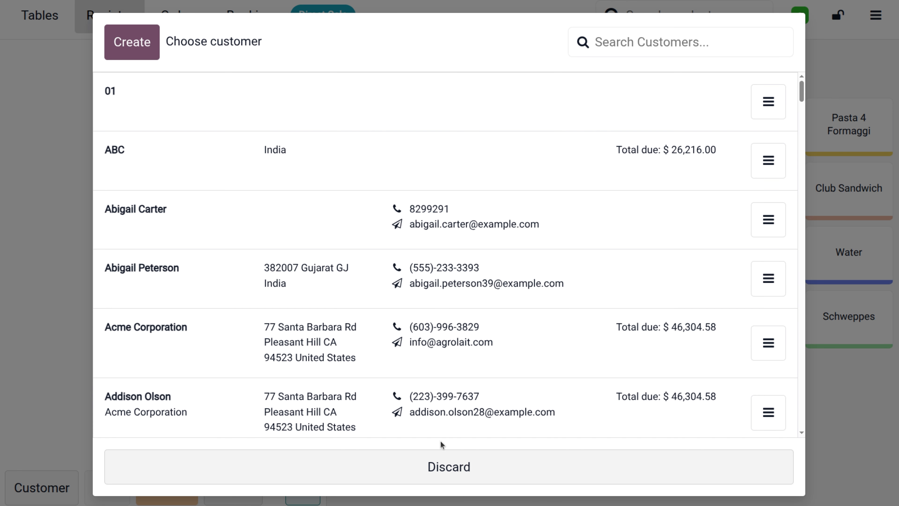
click(443, 447)
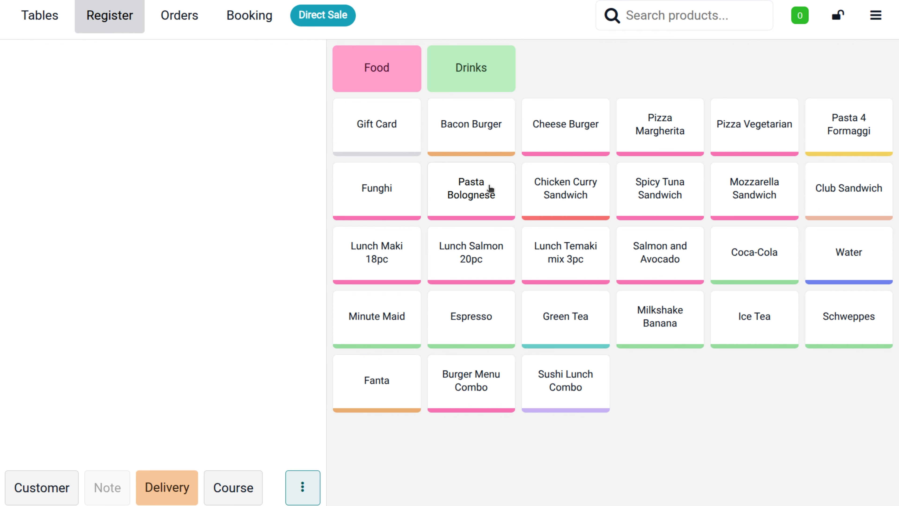
Step: Add a Bacon Burger with Belgian fresh homemade fries, a Milkshake Banana and a Club Sandwich to the order
click(477, 146)
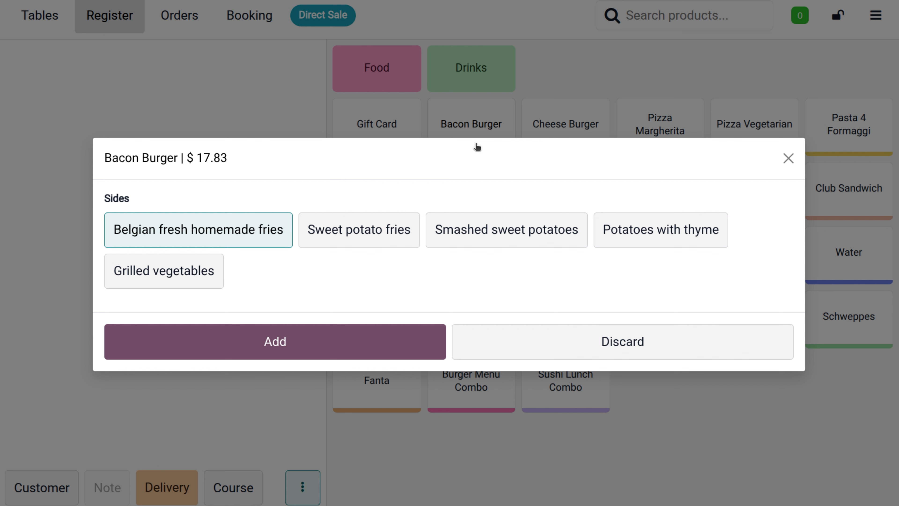
click(323, 350)
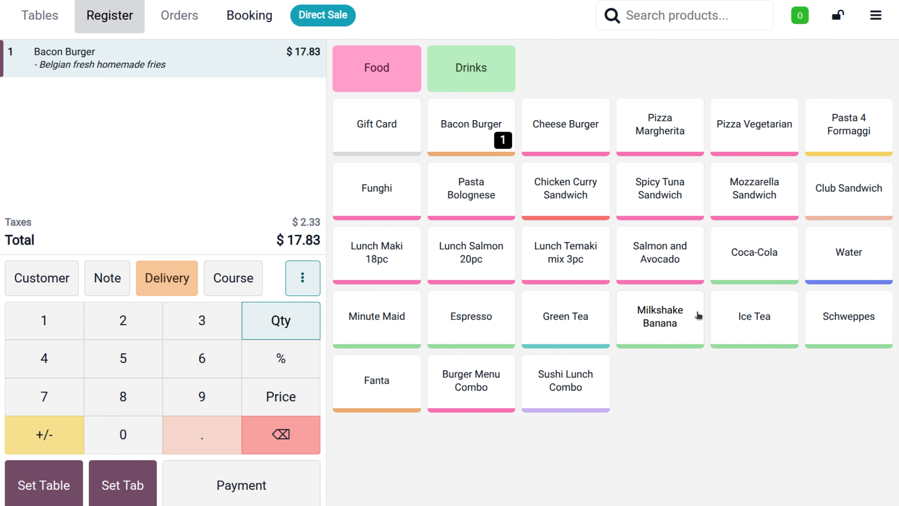
click(659, 311)
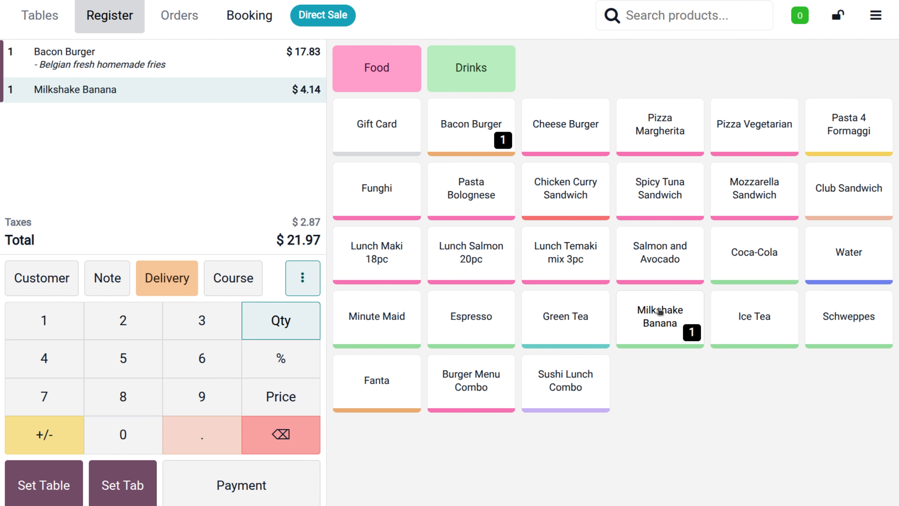
click(842, 207)
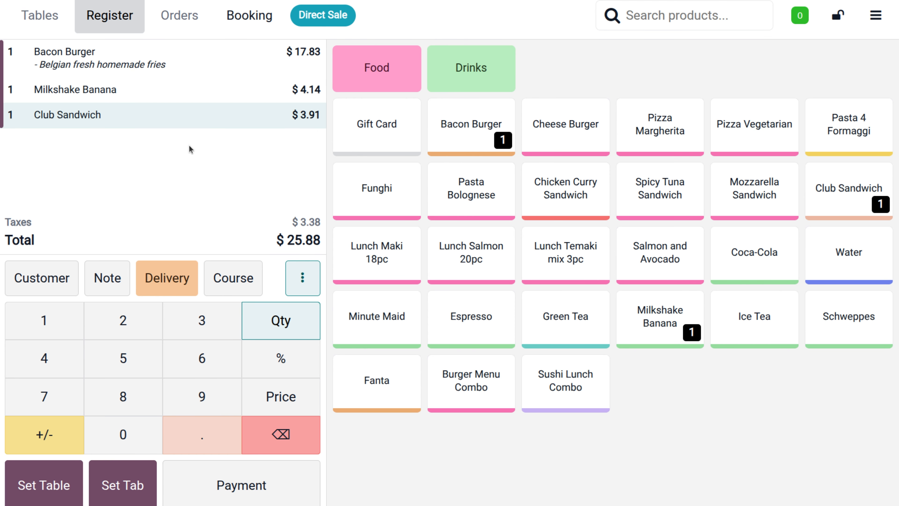
Step: Switch the order's preset from Delivery to Dine In and enter the customer's first name as the order name
click(173, 279)
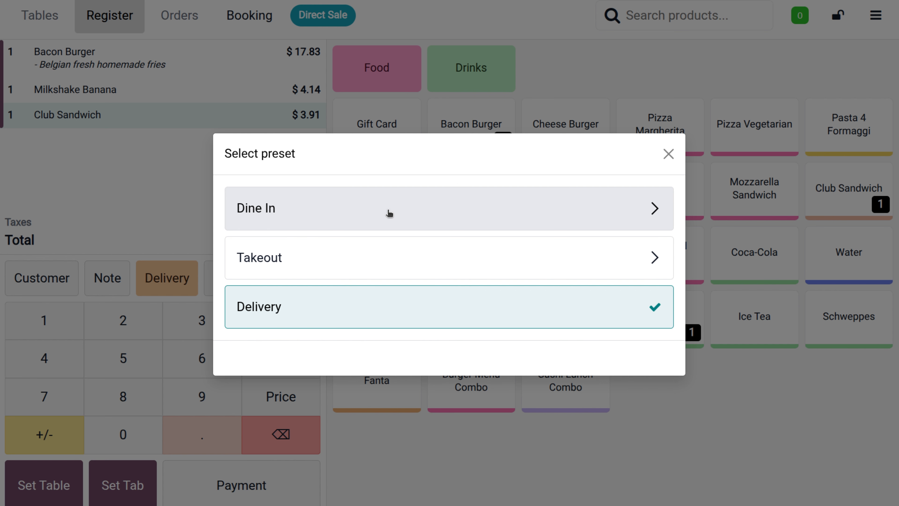
click(388, 213)
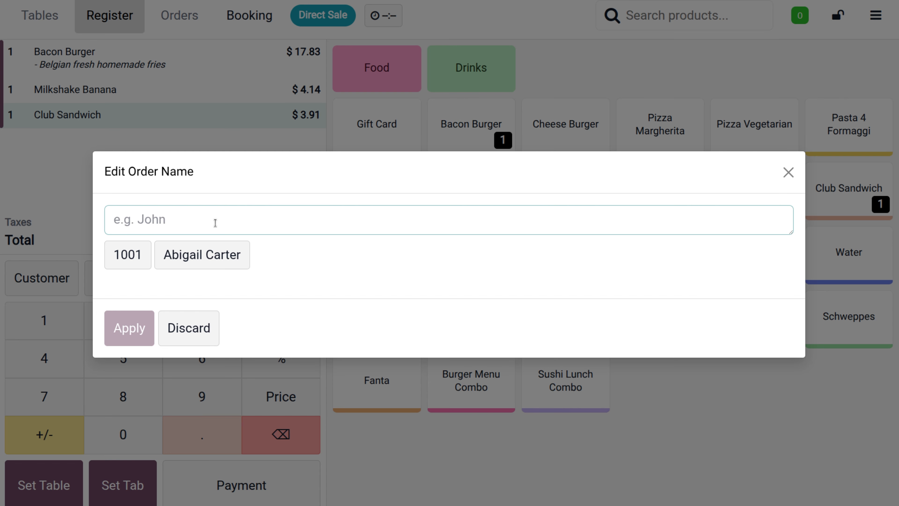
text(john)
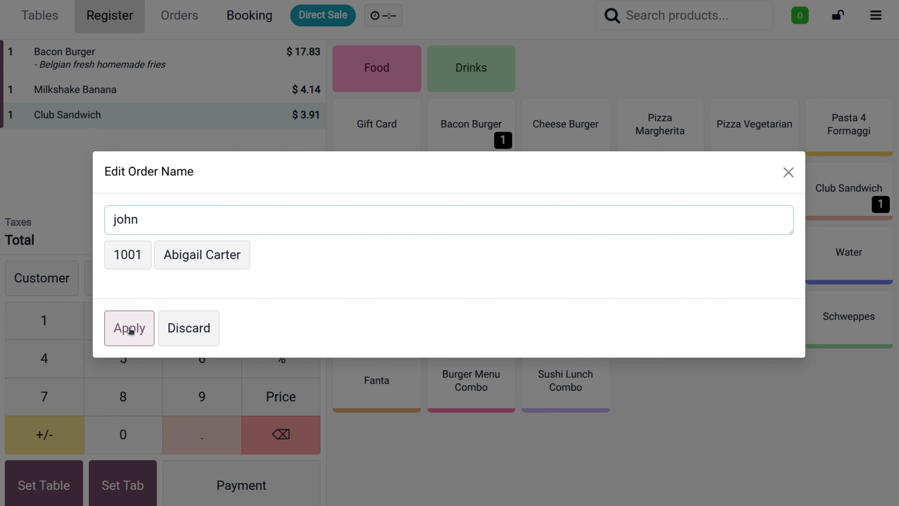
click(129, 329)
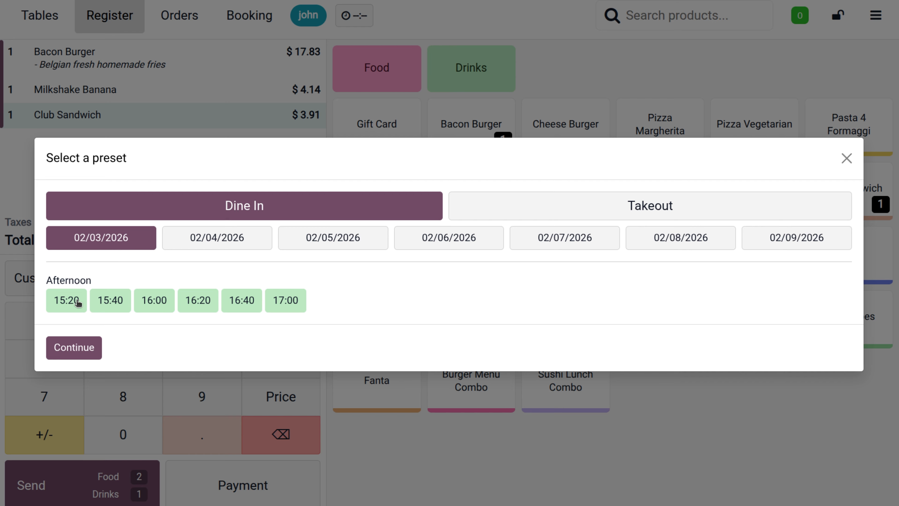
Step: Choose the 15:20 time slot on 02/03/2026 for the Dine In order and send it to the kitchen
click(73, 301)
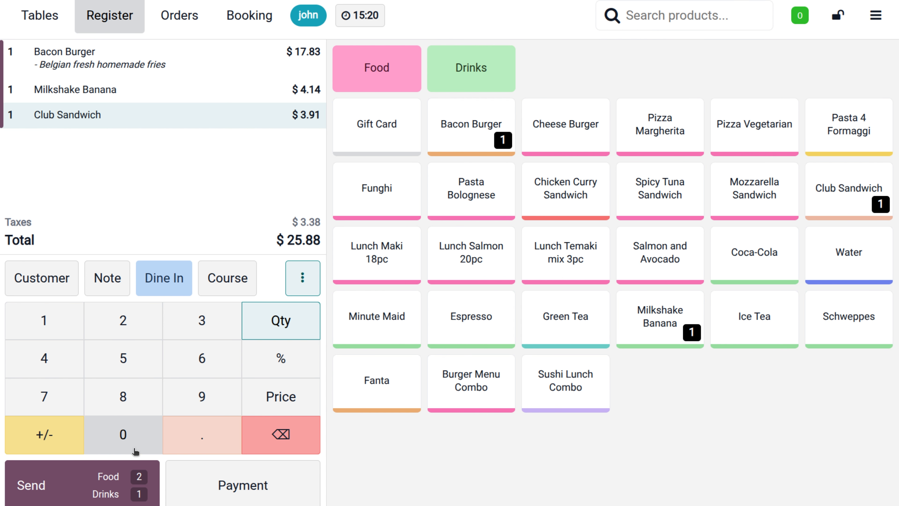
click(271, 117)
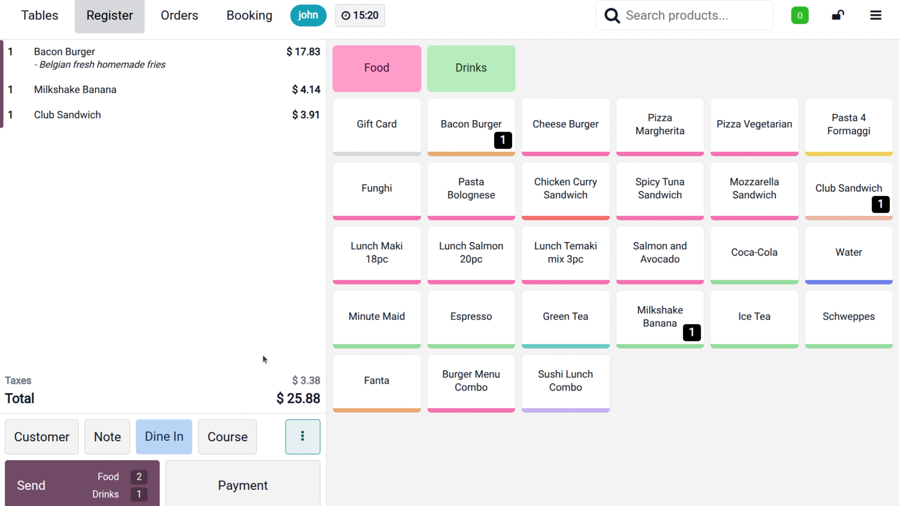
click(79, 487)
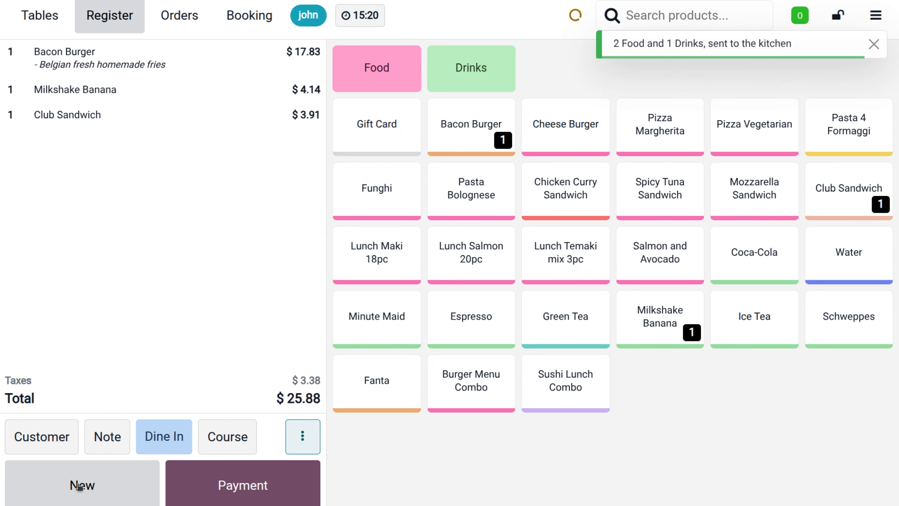